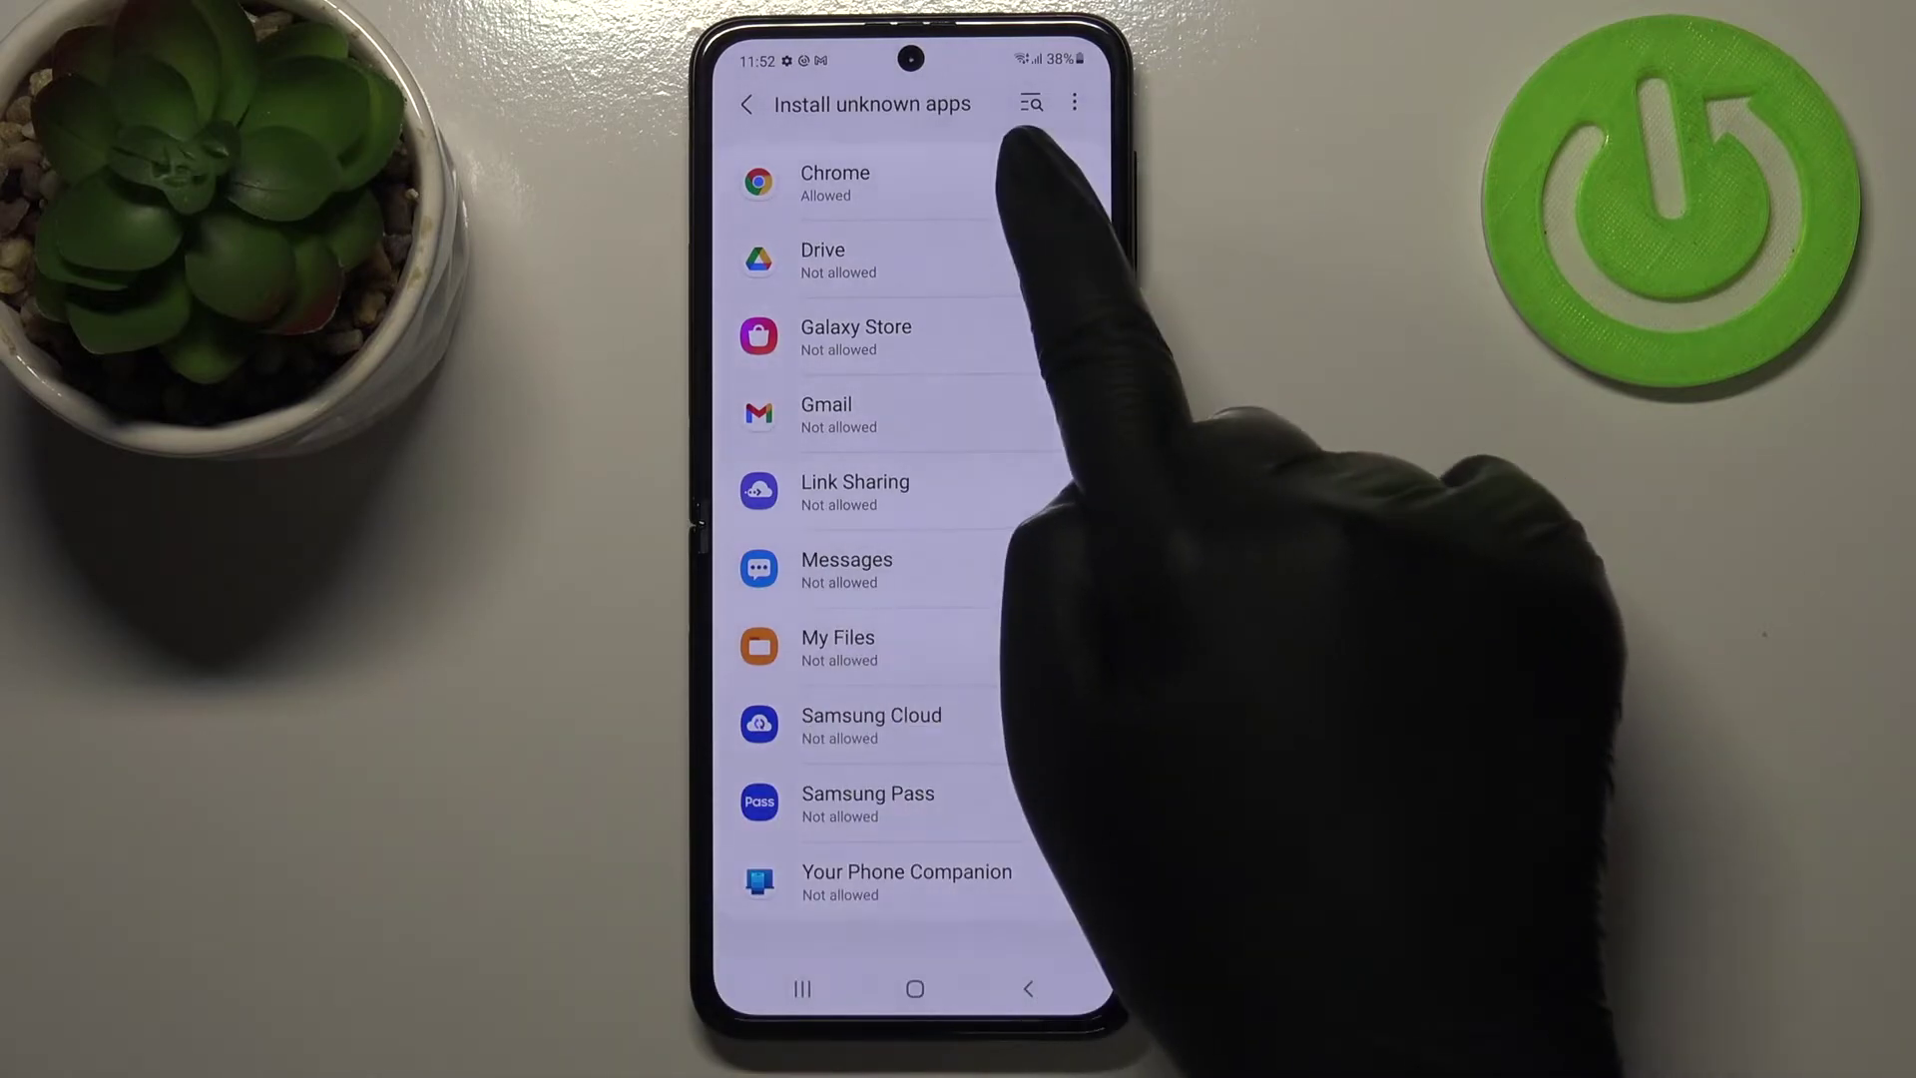
Step: Turn off 'Allow from this source' for Chrome and return to the apps list
left_click(898, 184)
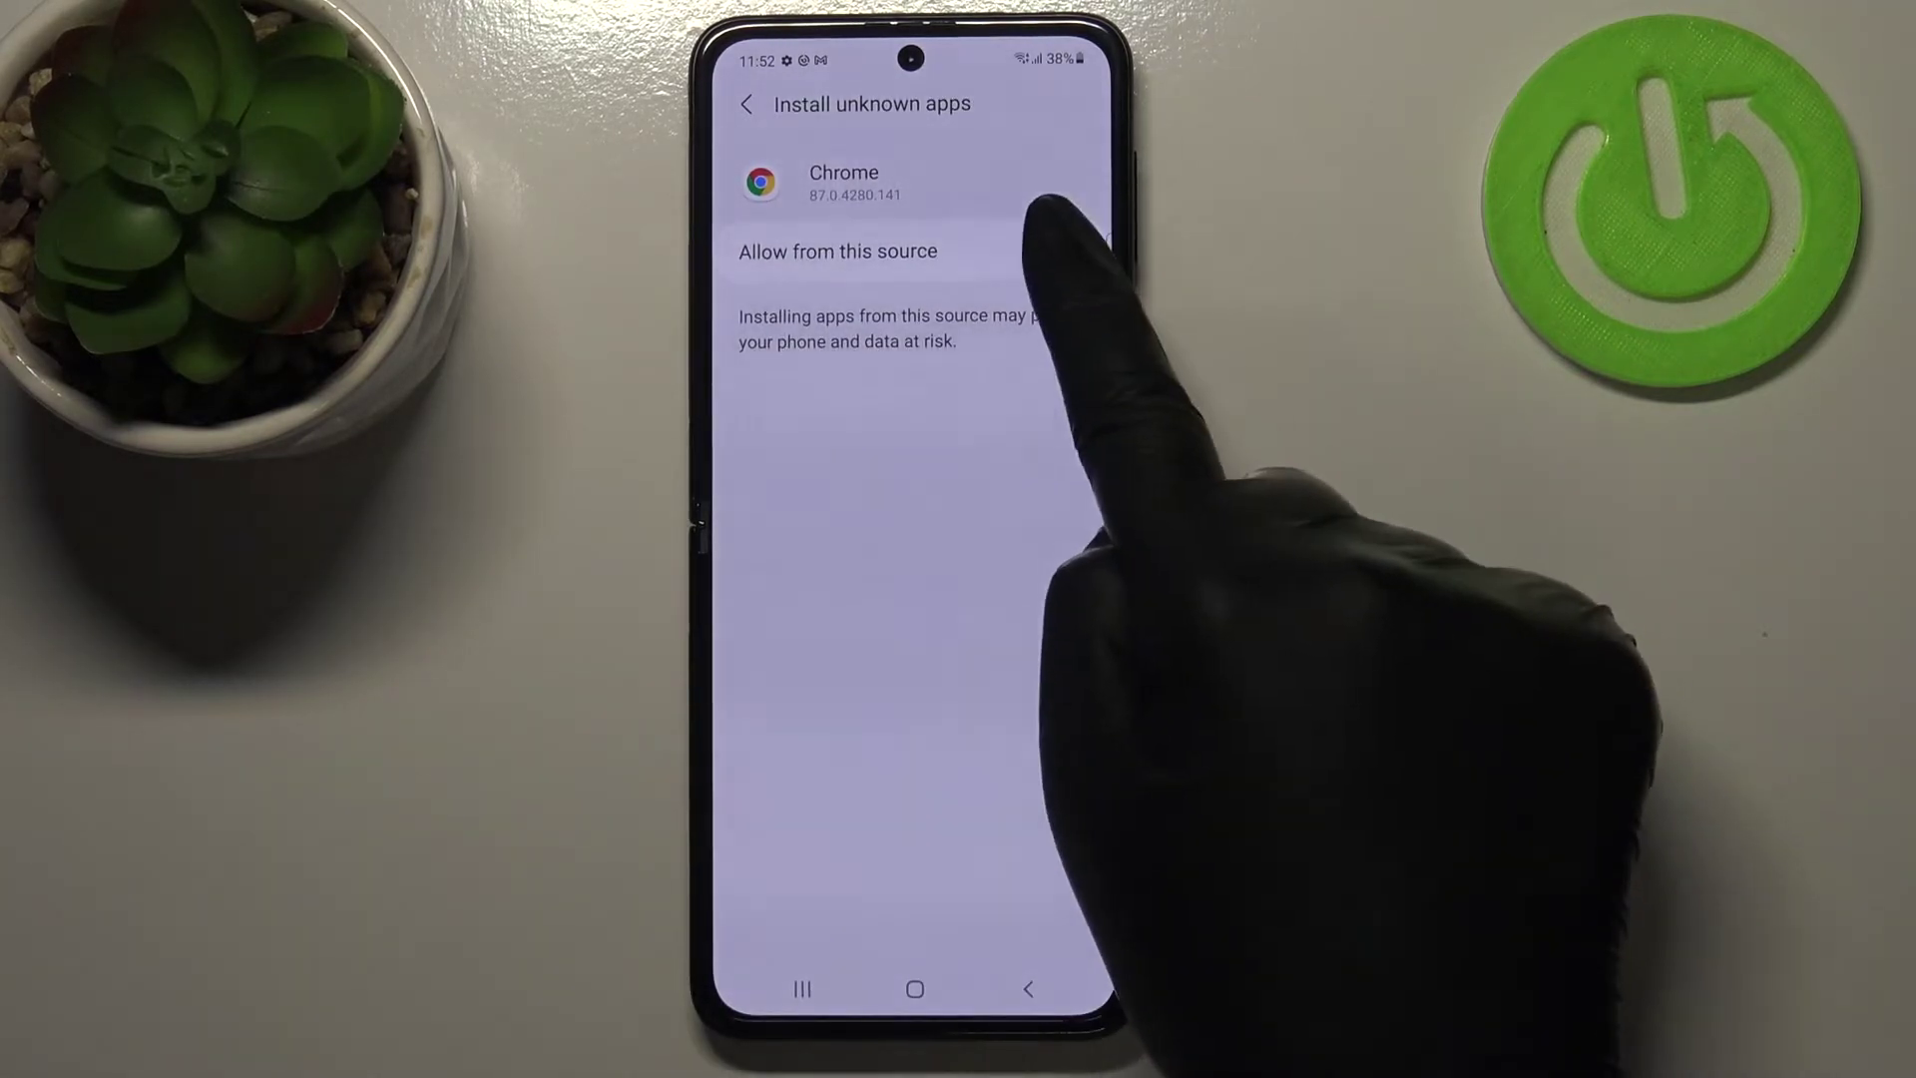
left_click(1060, 250)
left_click(1027, 989)
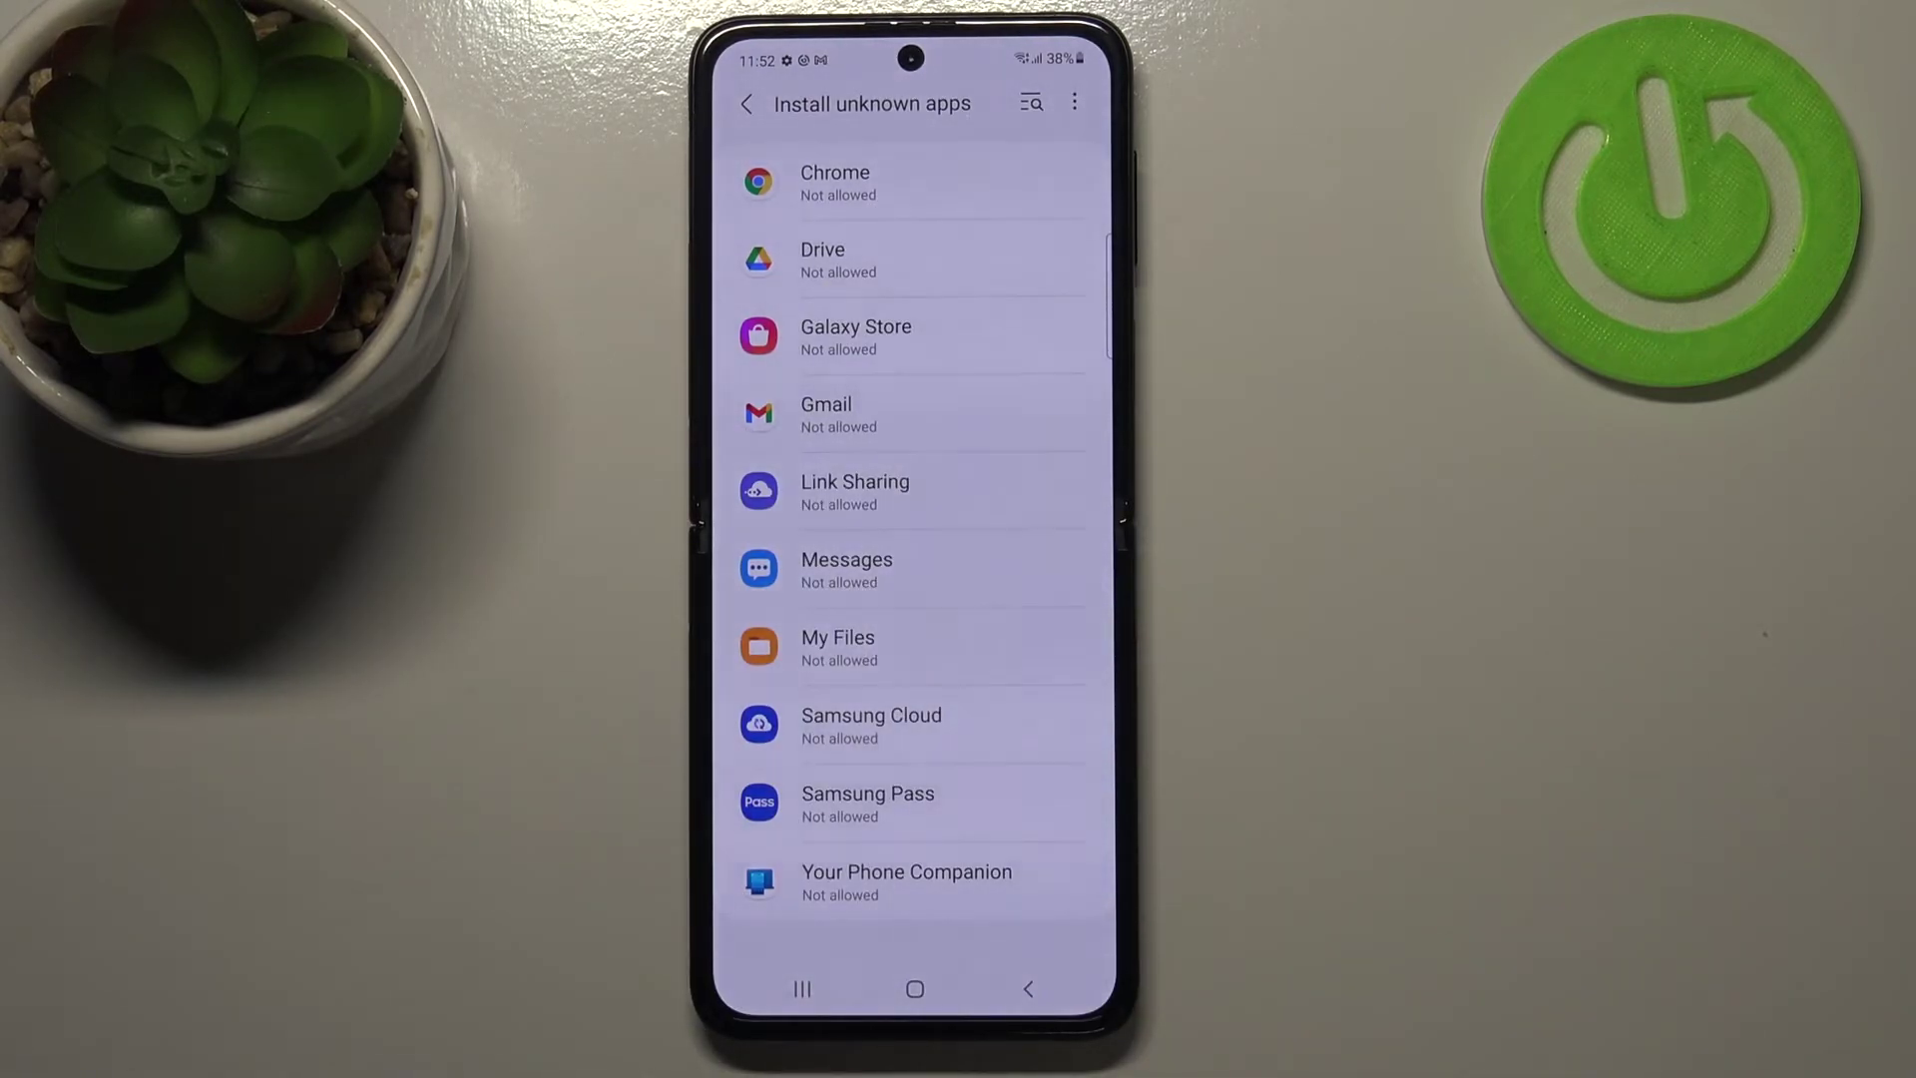
Step: Close Settings and go back to the Android home screen
left_click(915, 988)
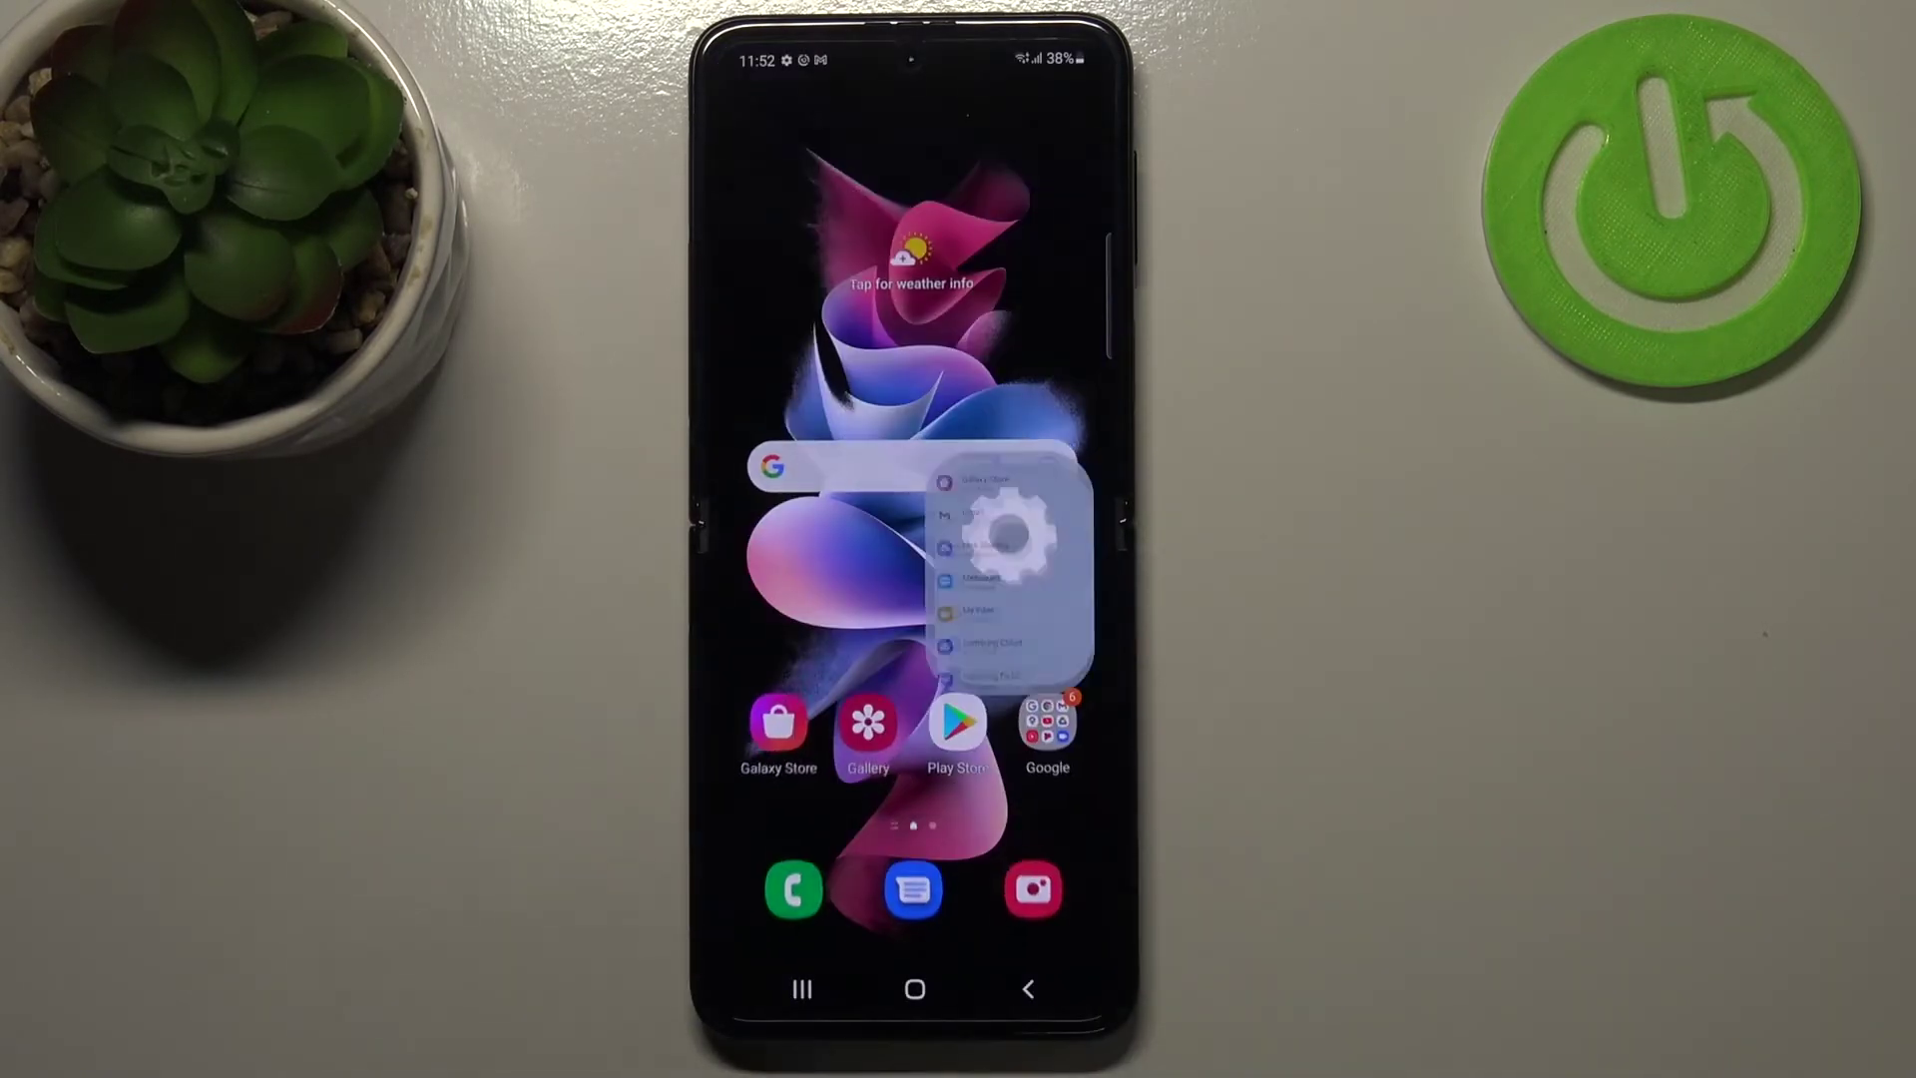